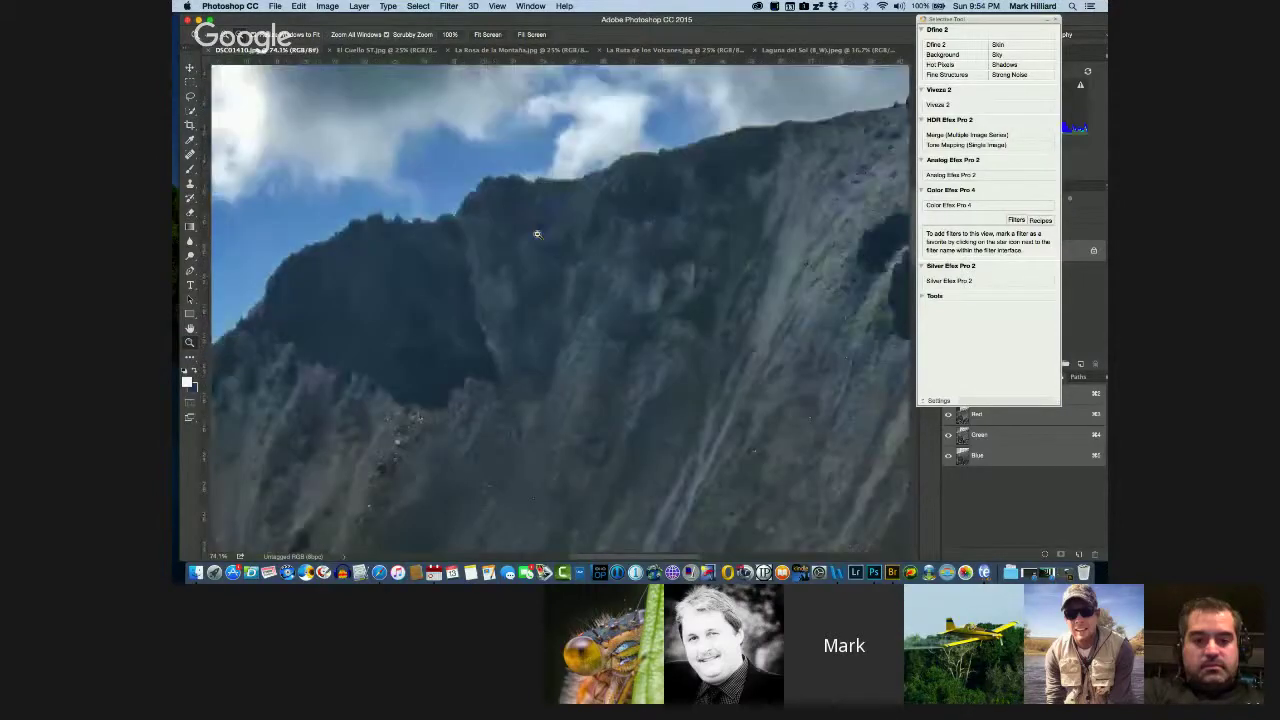
Examine the enlarged DSC01410.jpg across the mountain slopes, rocks and yellow flowers, and fit the whole photo in view.
scroll(537, 234, "right", 10)
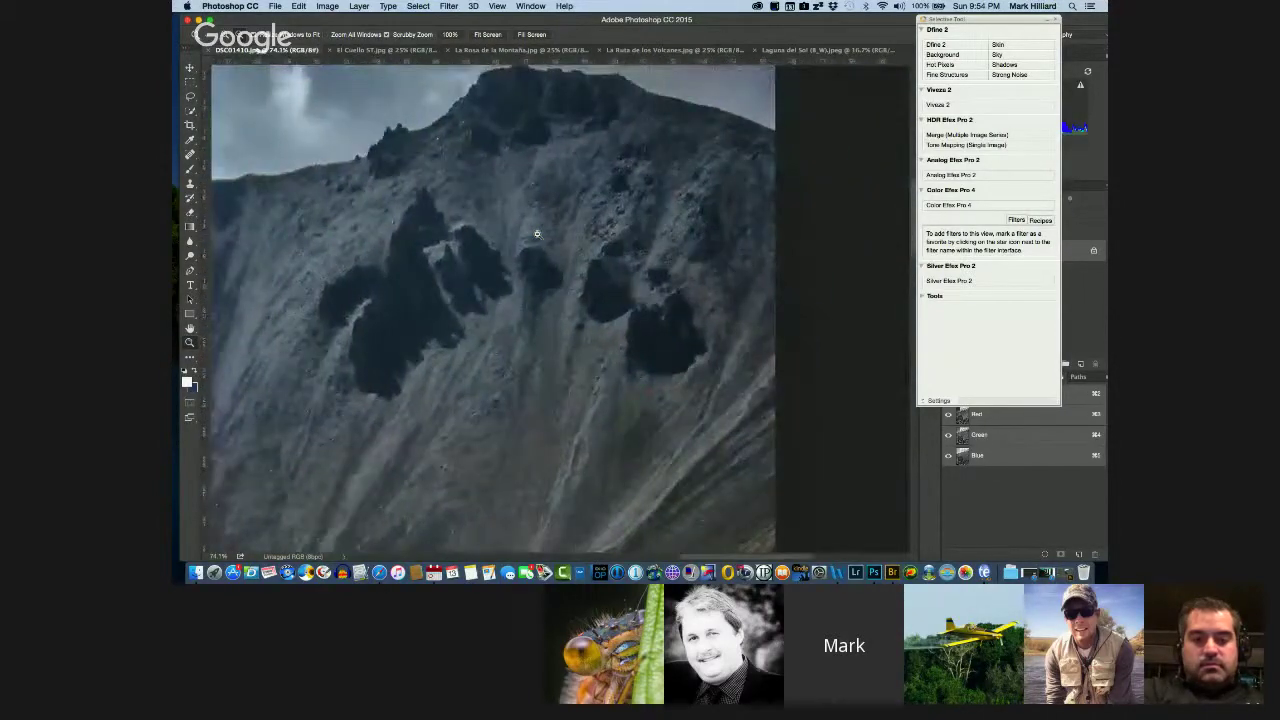
scroll(537, 234, "up", 3)
scroll(537, 234, "down", 10)
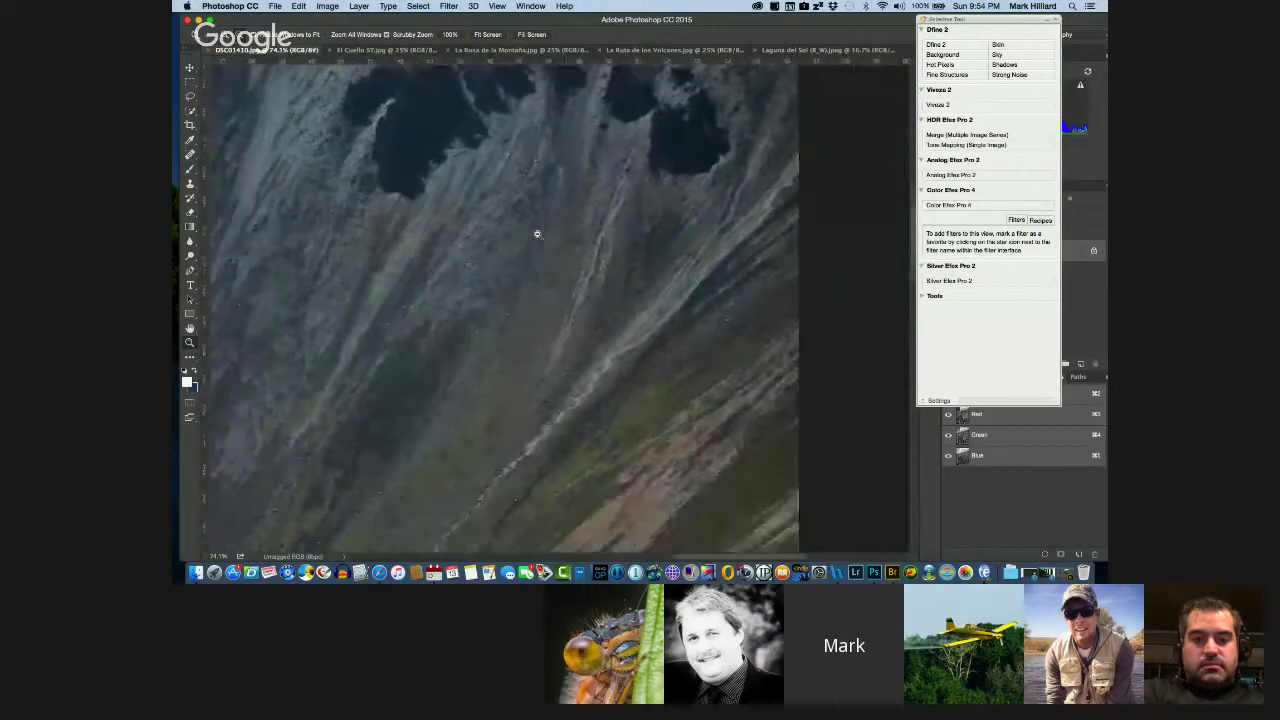
scroll(537, 234, "left", 5)
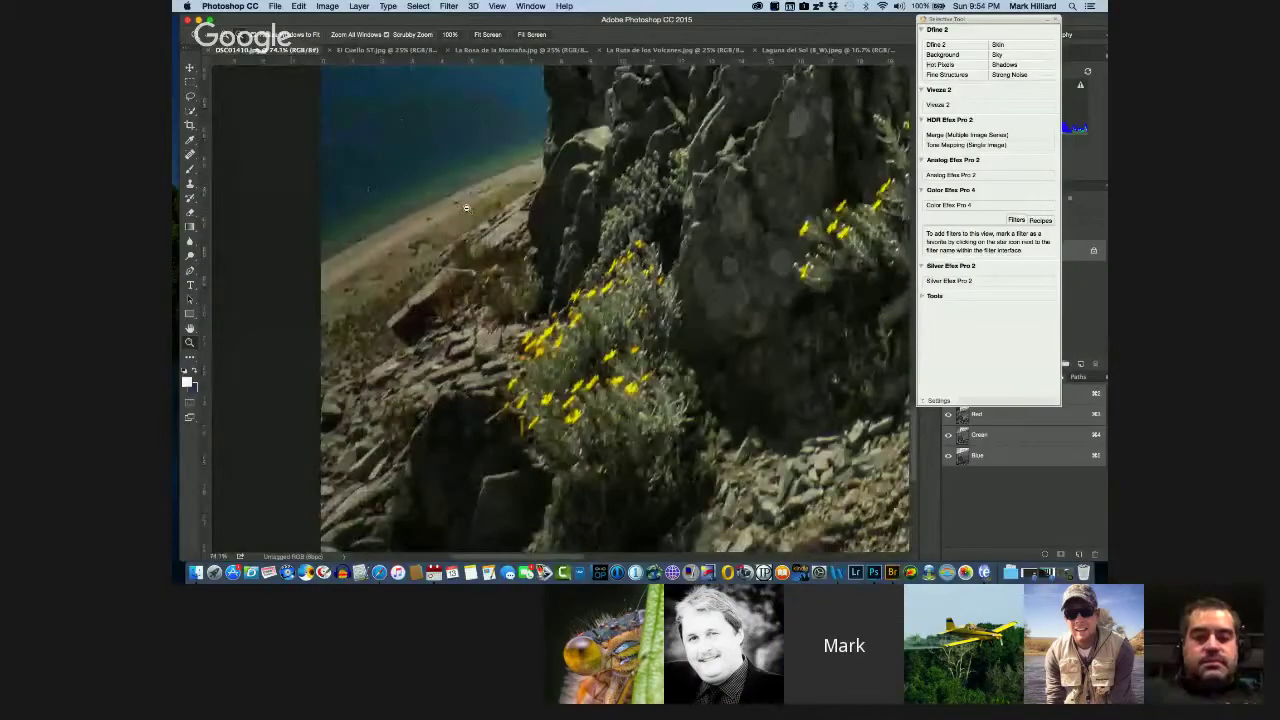
scroll(465, 209, "down", 5)
scroll(465, 209, "up", 10)
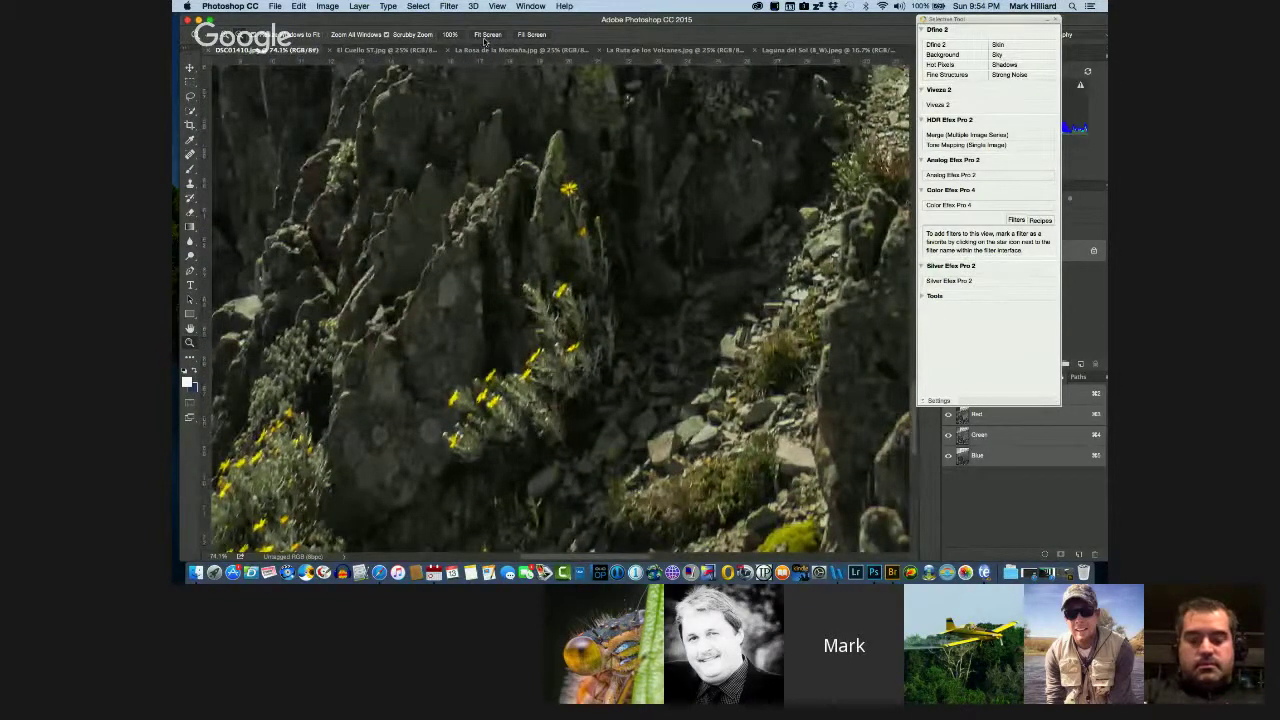
left_click(487, 35)
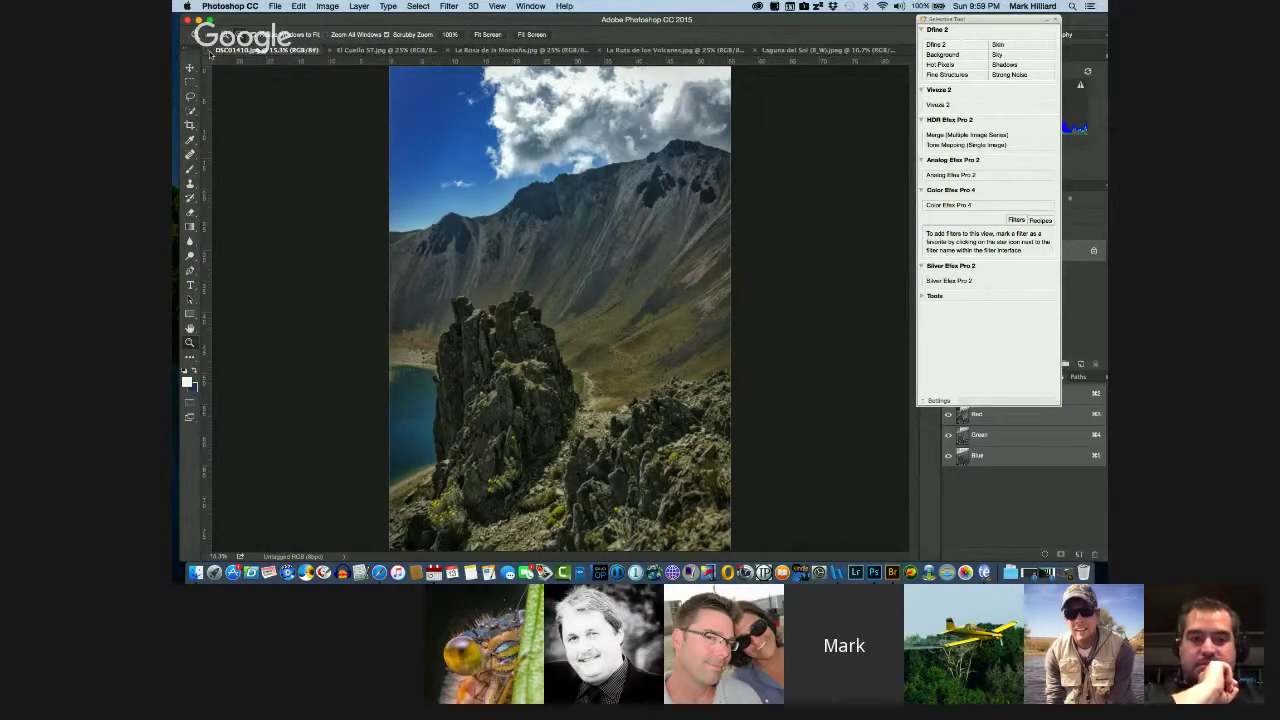
Close DSC01410.jpg and bring up El Cuello ST.jpg with its sky and ridge line enlarged for inspection.
left_click(211, 51)
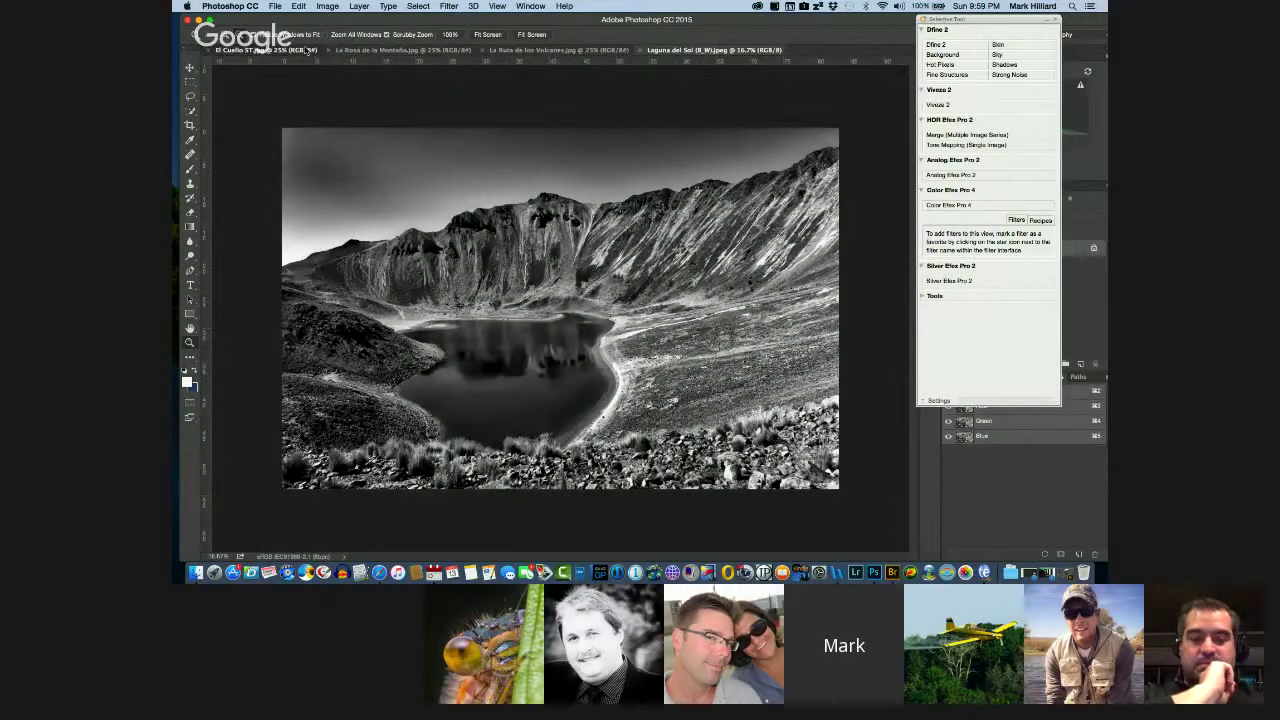
left_click(308, 50)
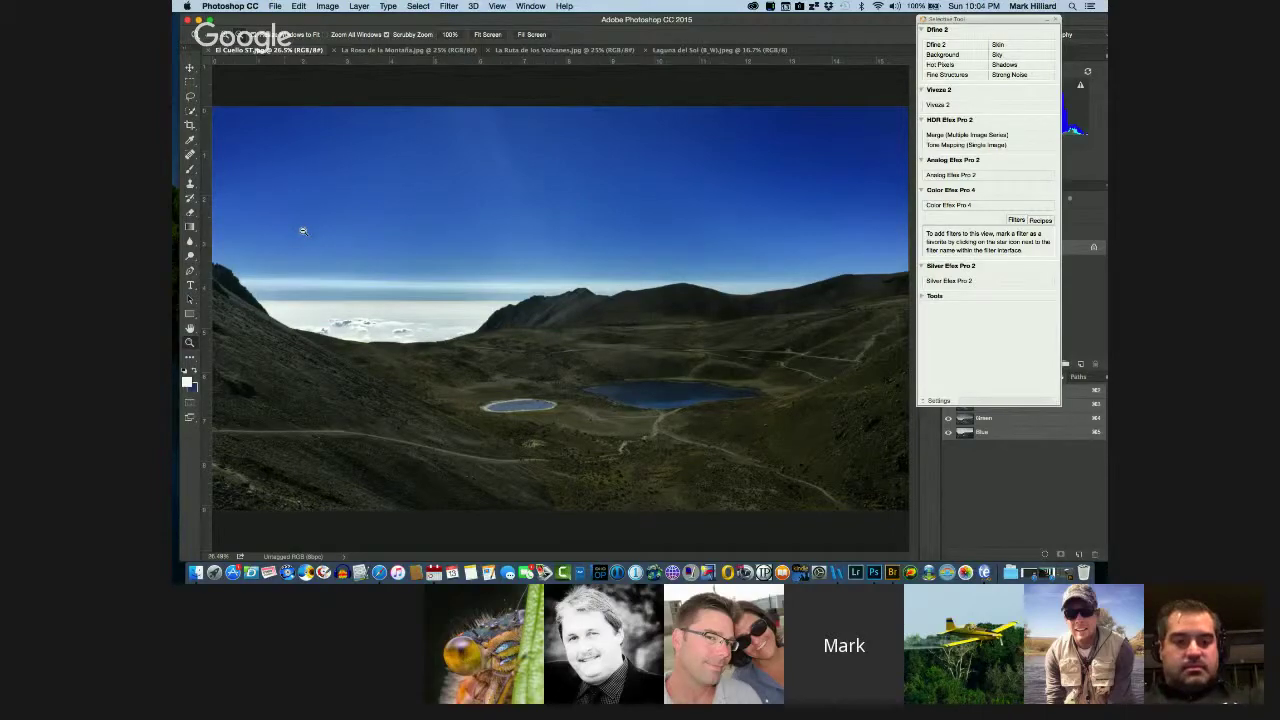
left_click_drag(303, 231, 348, 245)
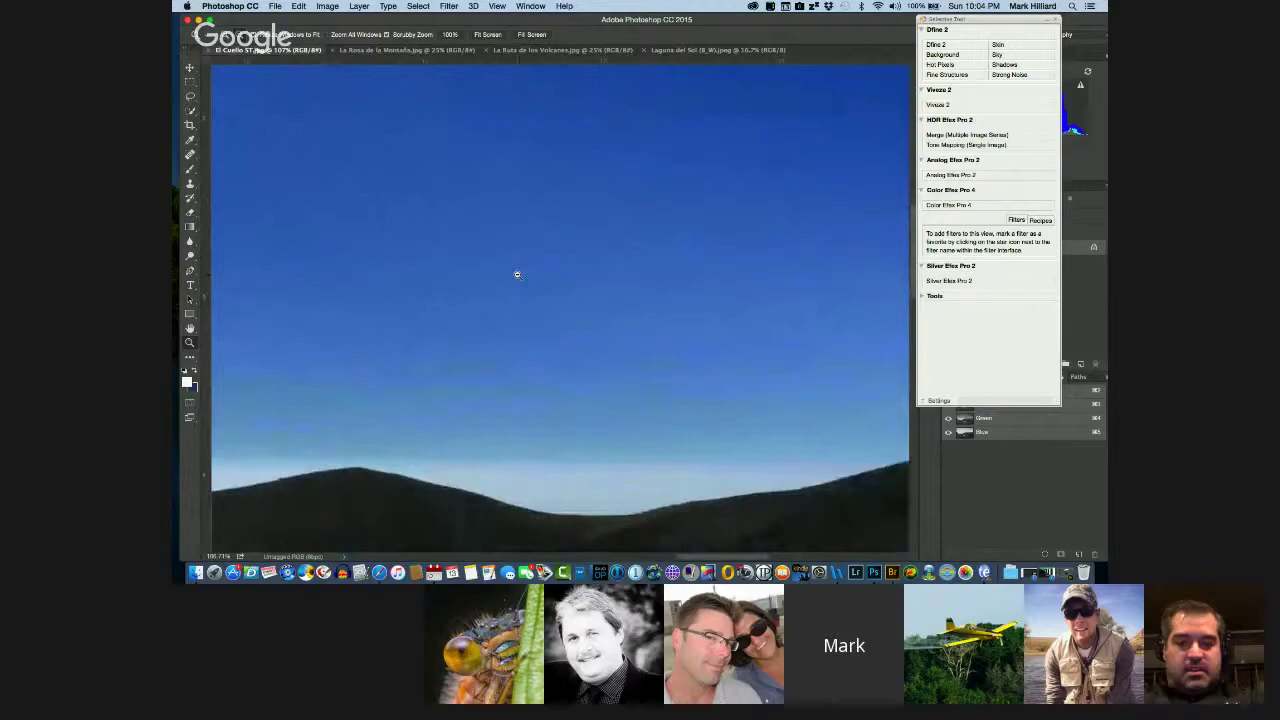
scroll(517, 274, "up", 3)
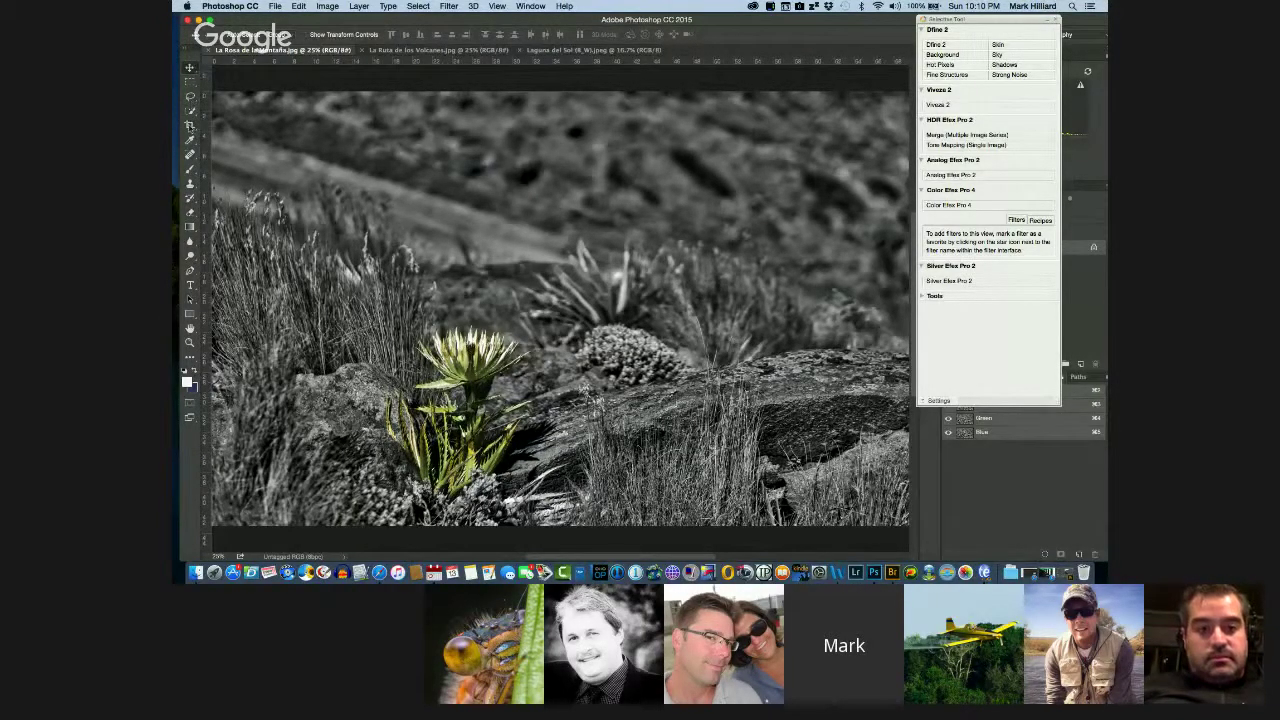
Crop the La Rosa de la Montaña photo closely around the coloured flower, keeping some grass and rock on both sides.
left_click(189, 125)
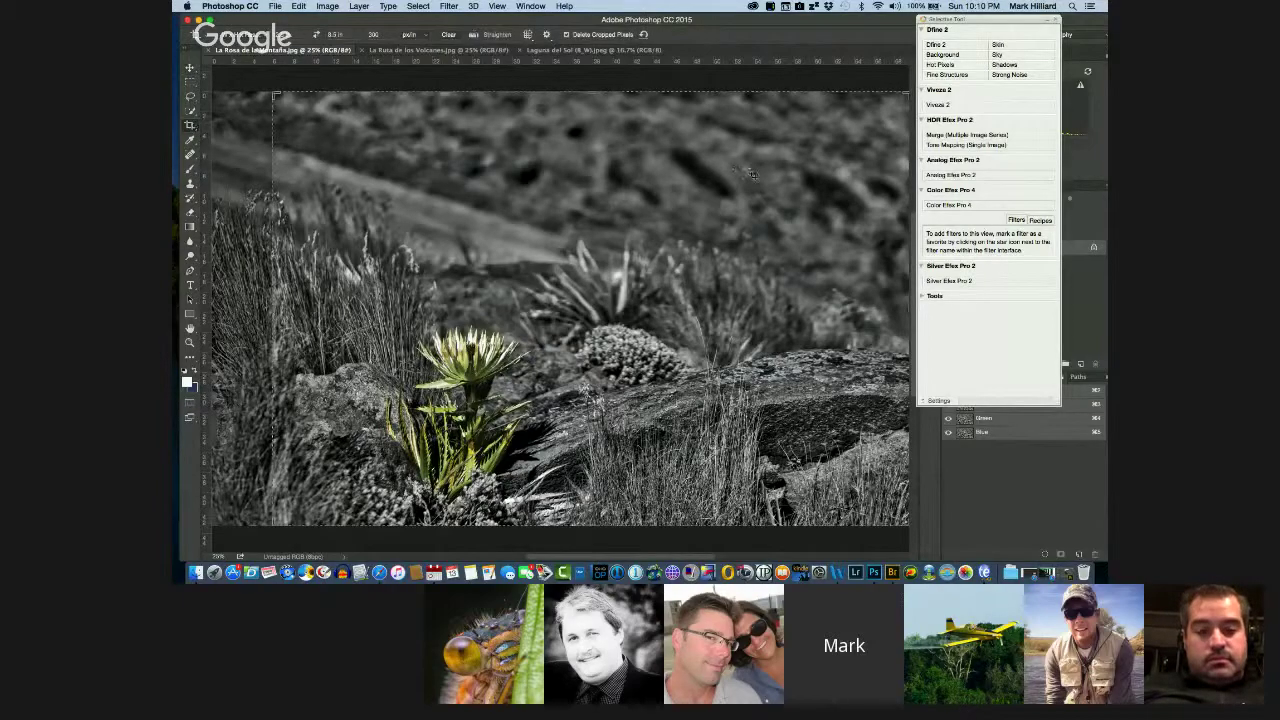
left_click_drag(905, 93, 768, 176)
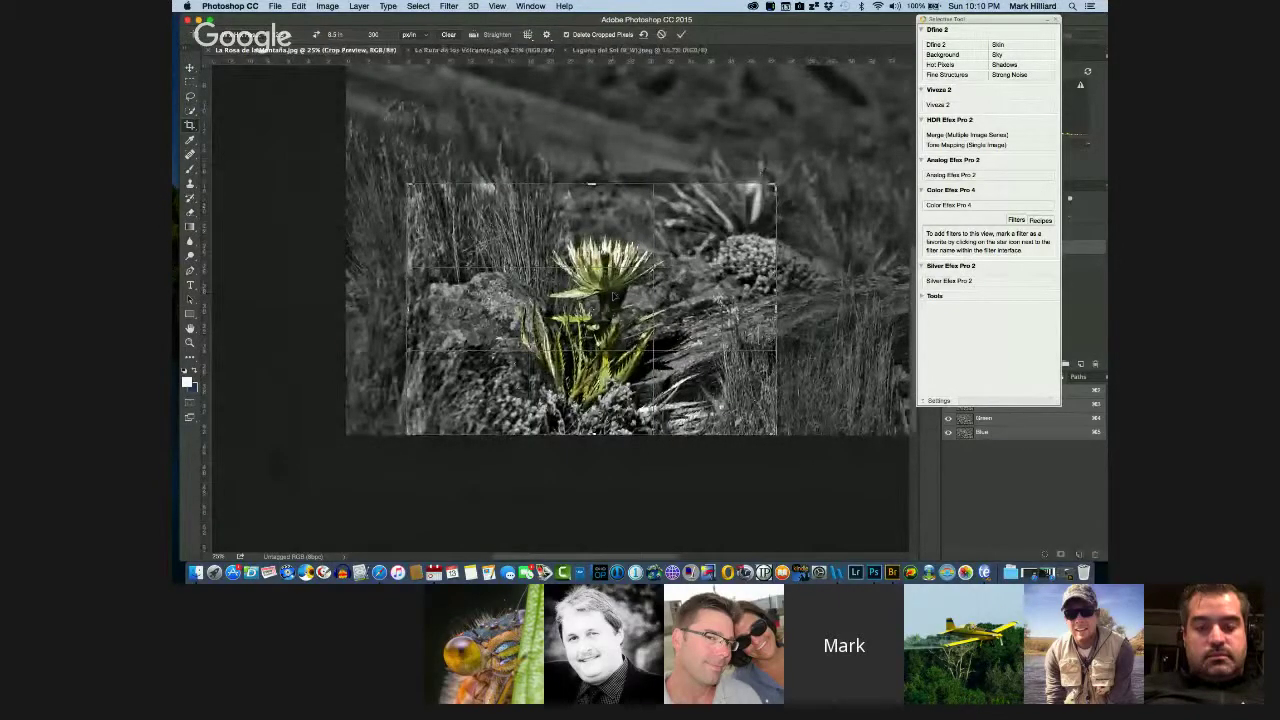
mouse_move(613, 296)
left_mouse_down()
mouse_move(604, 290)
mouse_move(621, 290)
left_mouse_up()
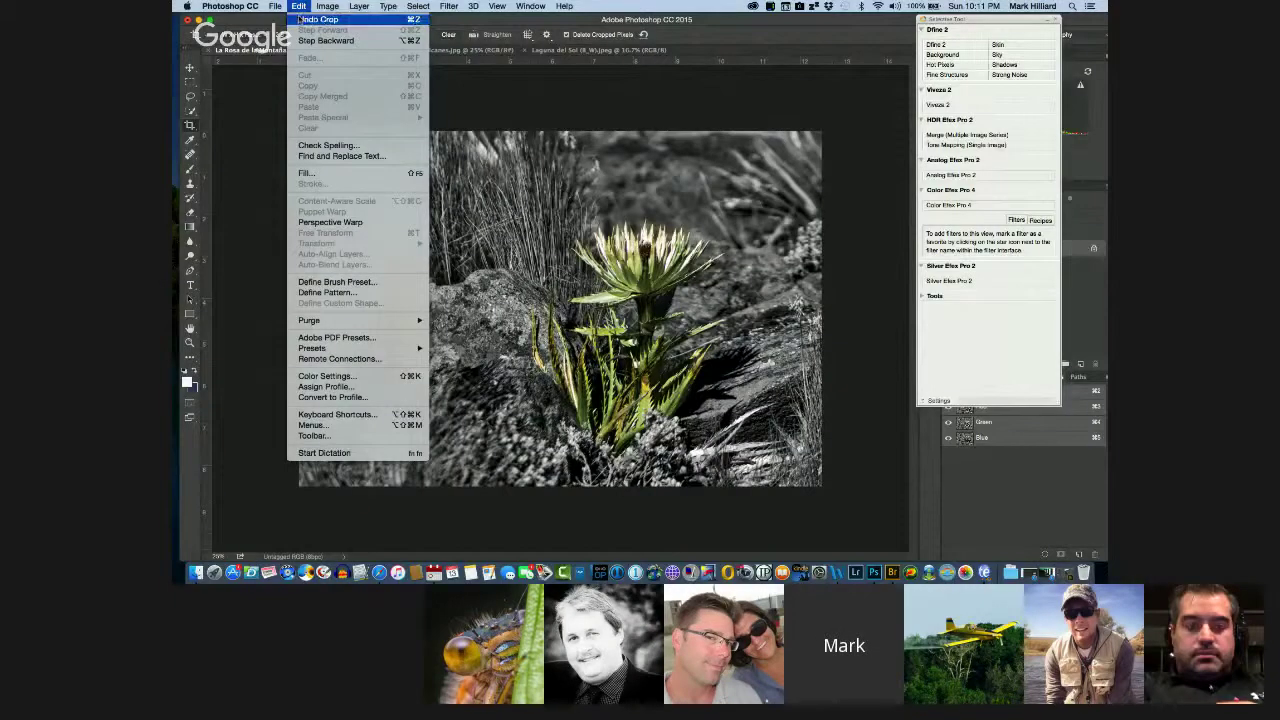
Undo and restore the crop twice to compare the full frame with the tighter composition.
left_click(300, 19)
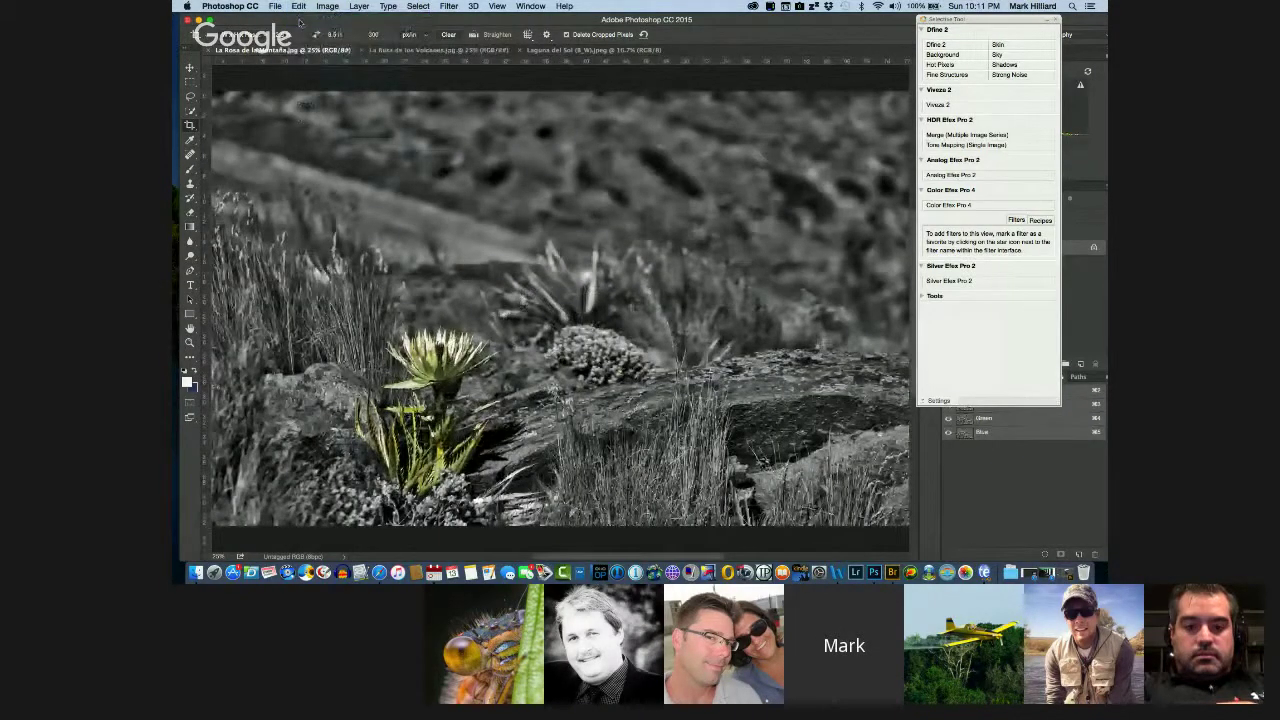
left_click(300, 19)
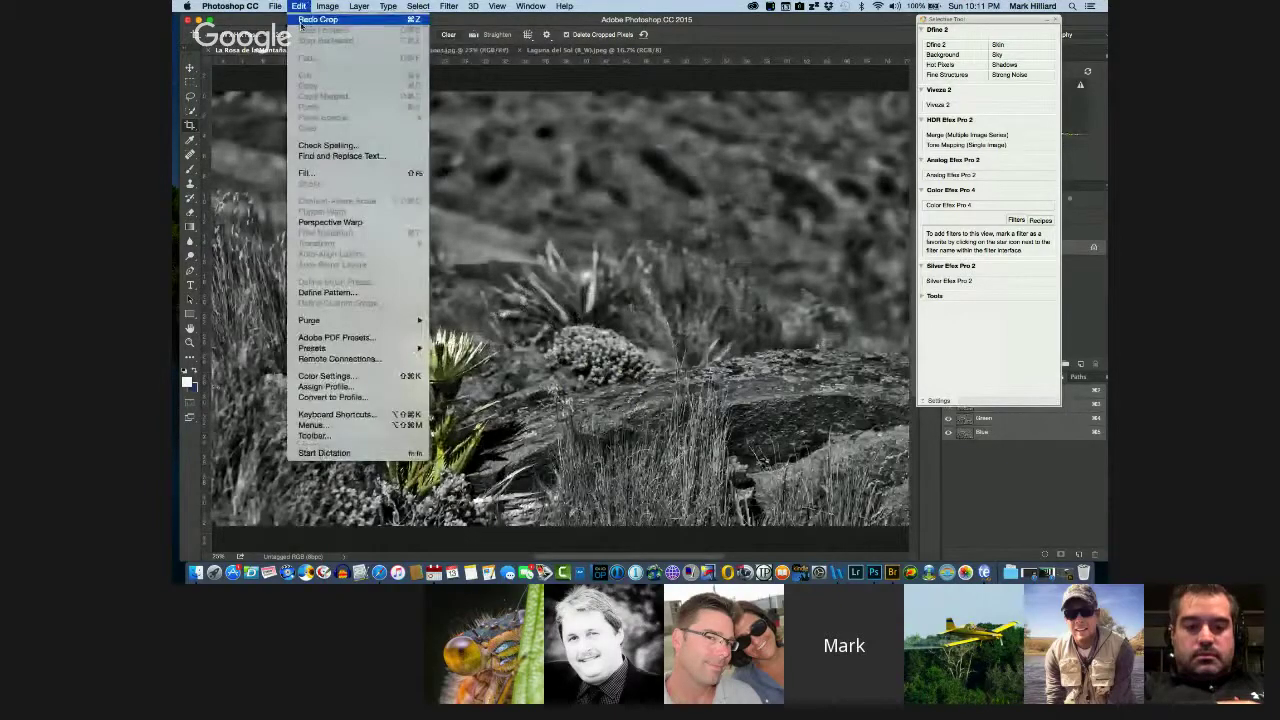
left_click(305, 31)
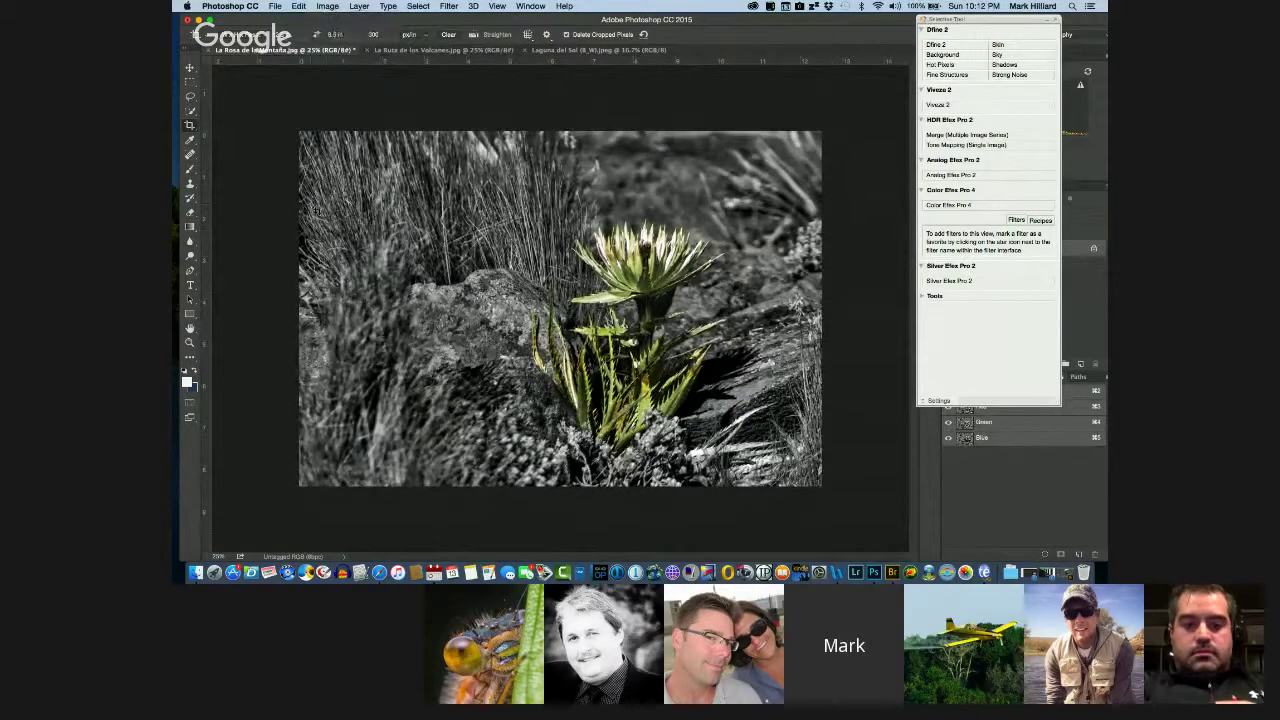
left_click(299, 7)
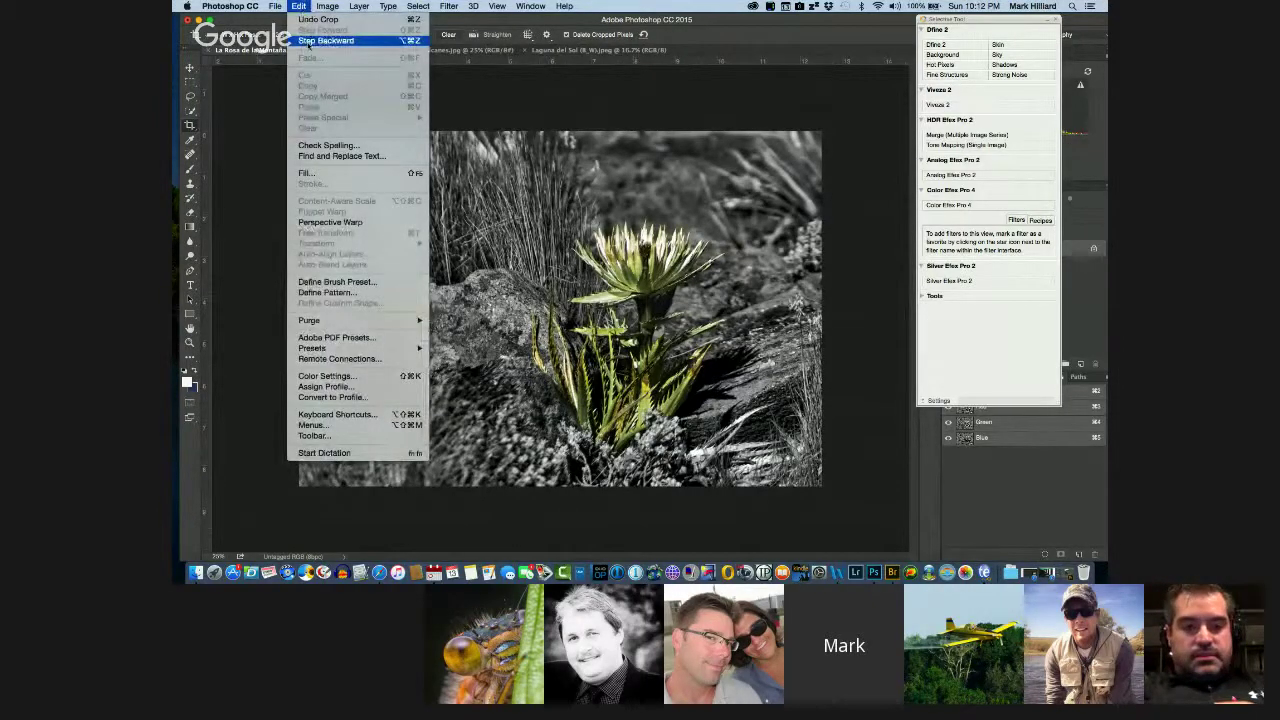
left_click(312, 40)
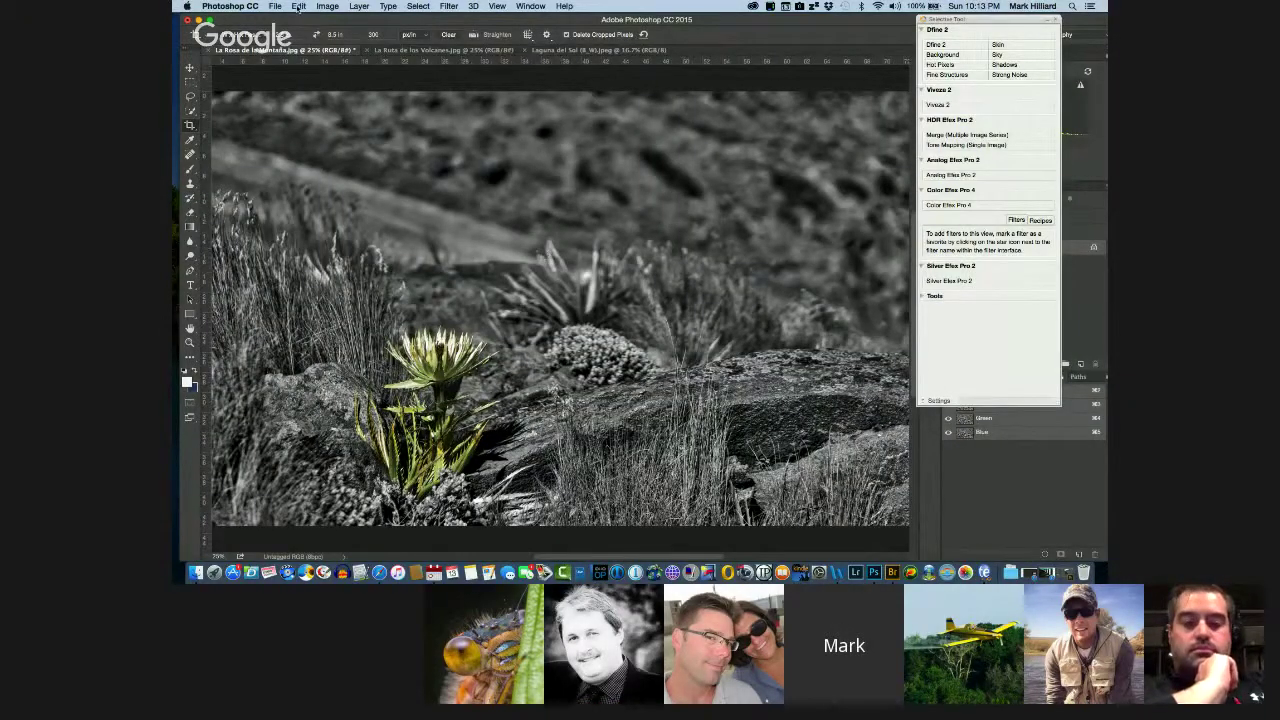
left_click(298, 7)
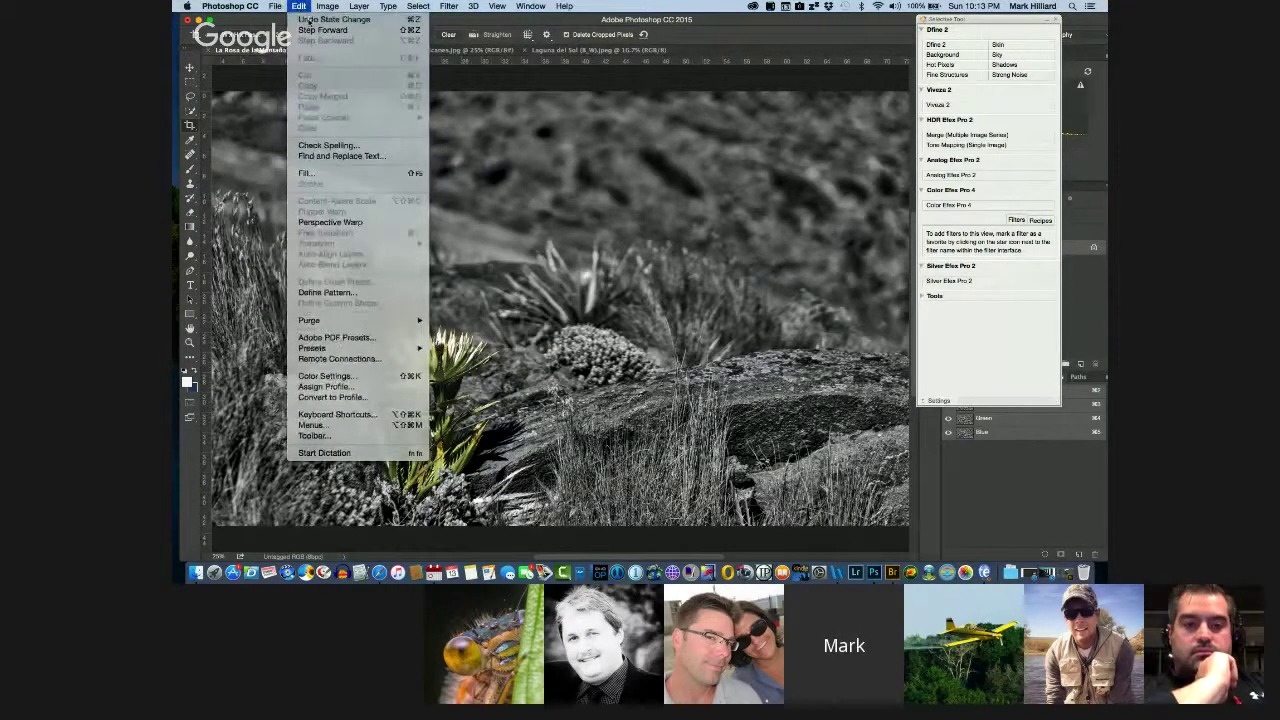
left_click(304, 19)
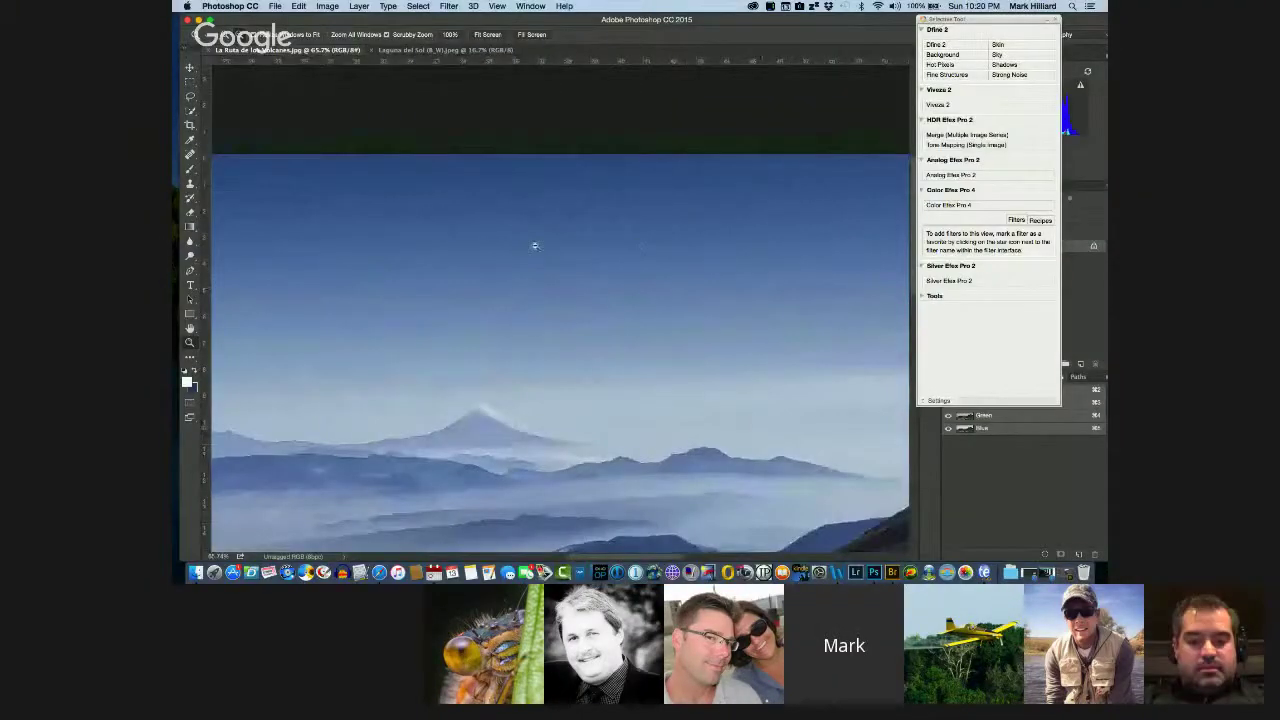
Examine La Ruta de los Volcanes.jpg up close across the sky, distant volcanoes and dark slope with the road, and fit it in view.
scroll(670, 303, "right", 5)
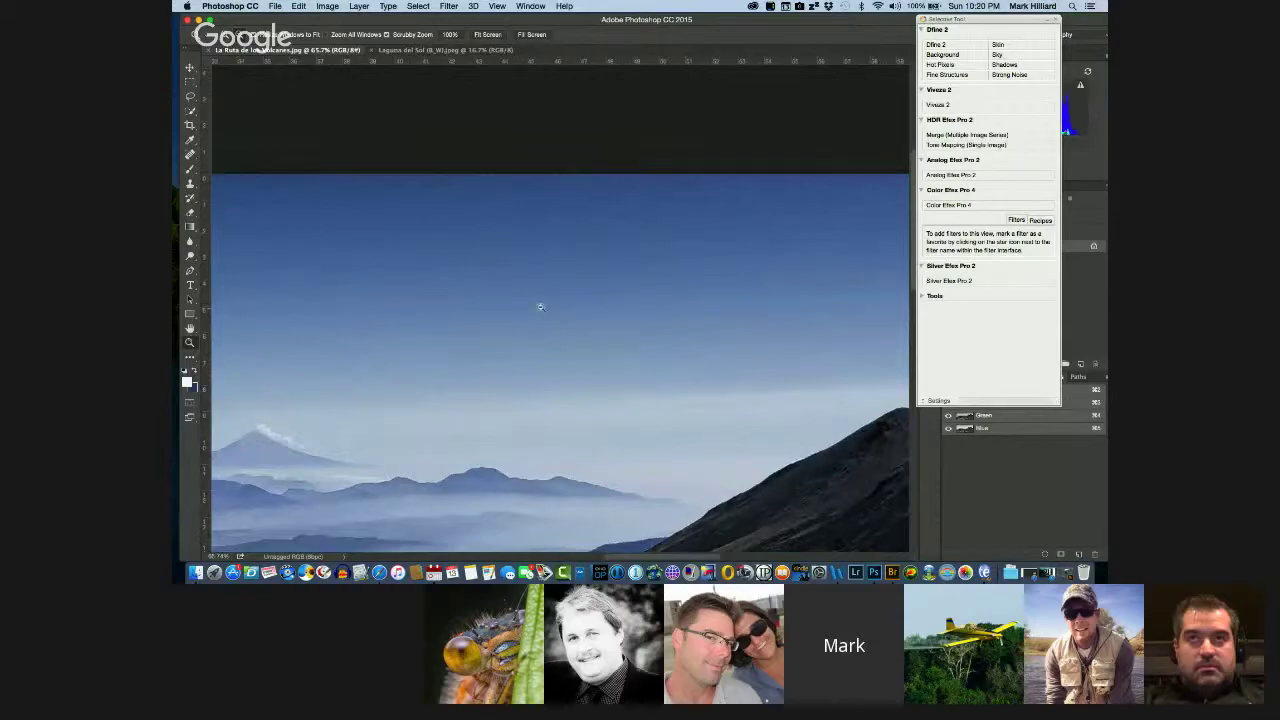
scroll(540, 318, "left", 10)
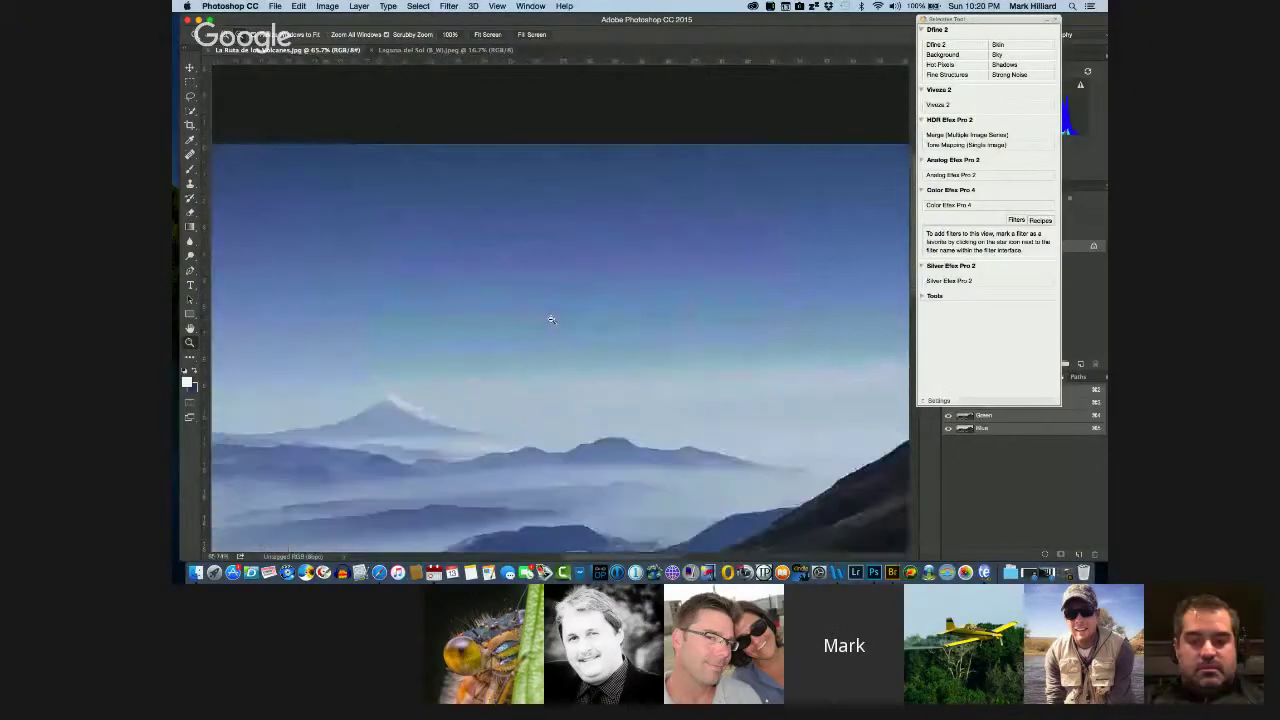
scroll(550, 320, "right", 10)
scroll(550, 320, "down", 10)
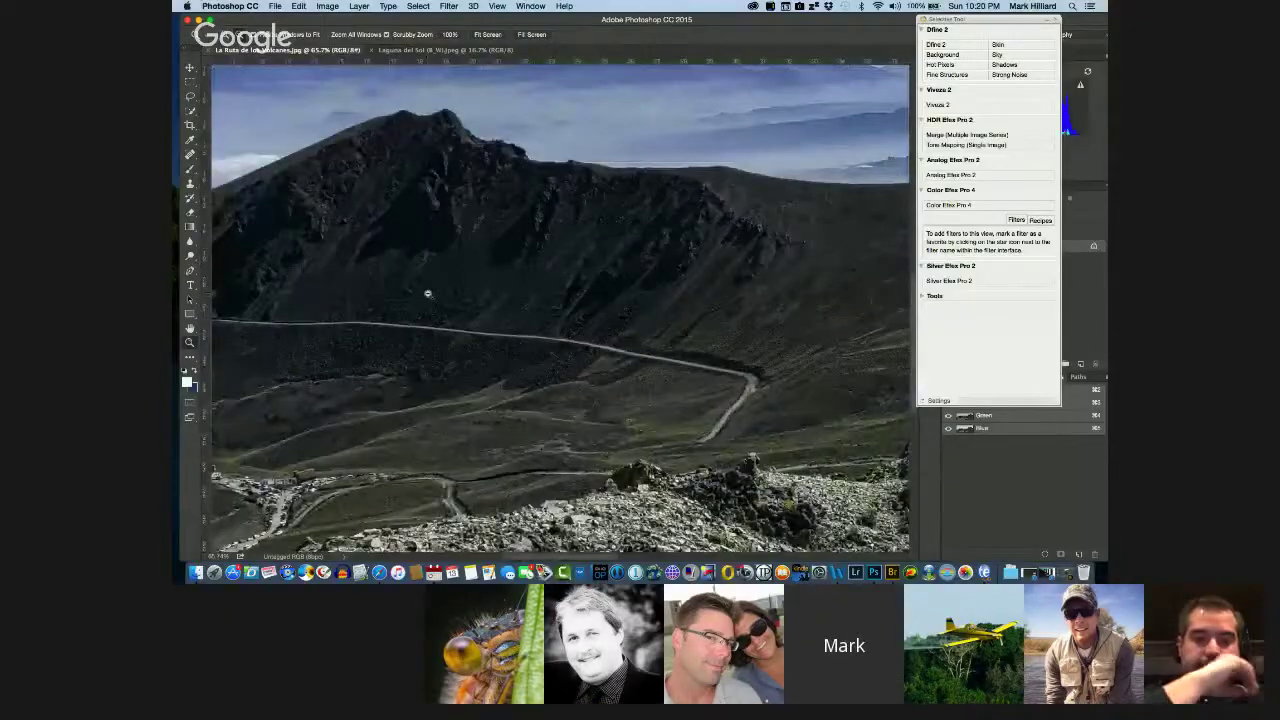
scroll(428, 300, "up", 5)
scroll(428, 300, "down", 3)
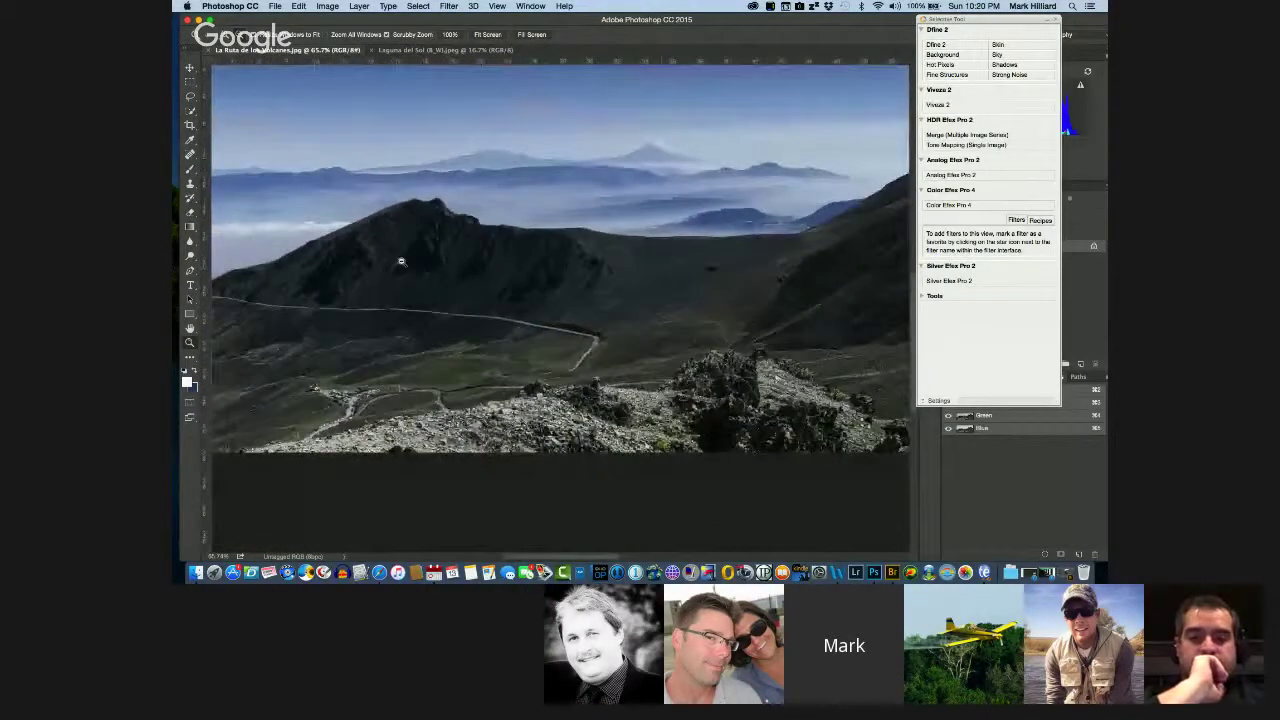
left_click_drag(423, 281, 480, 343)
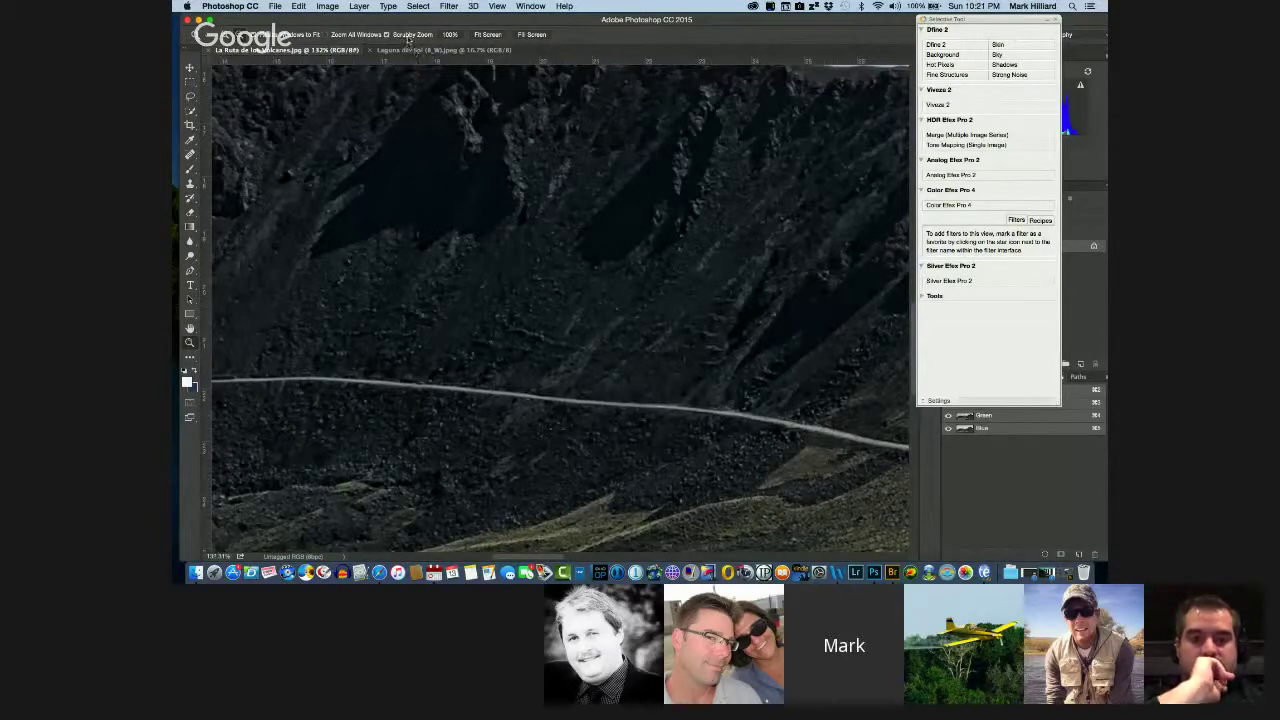
left_click(486, 35)
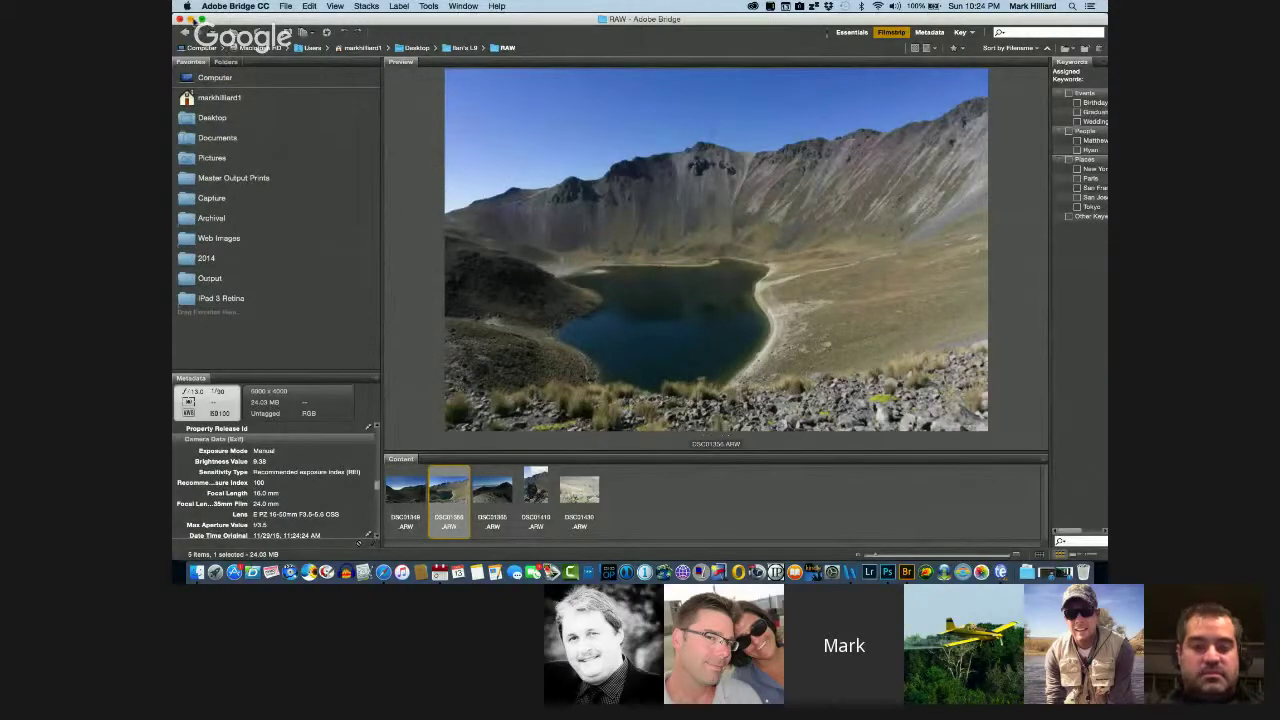
Switch from Adobe Bridge back to Photoshop with the black-and-white Laguna del Sol image.
key("super+Tab")
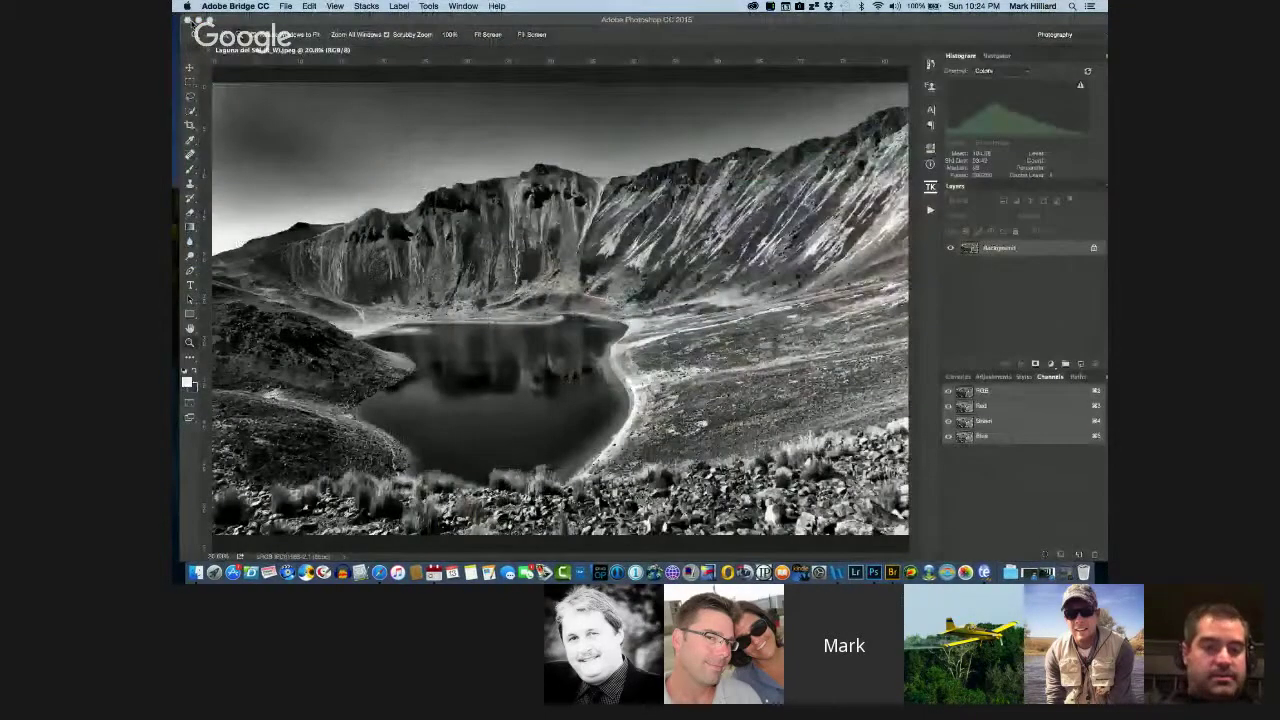